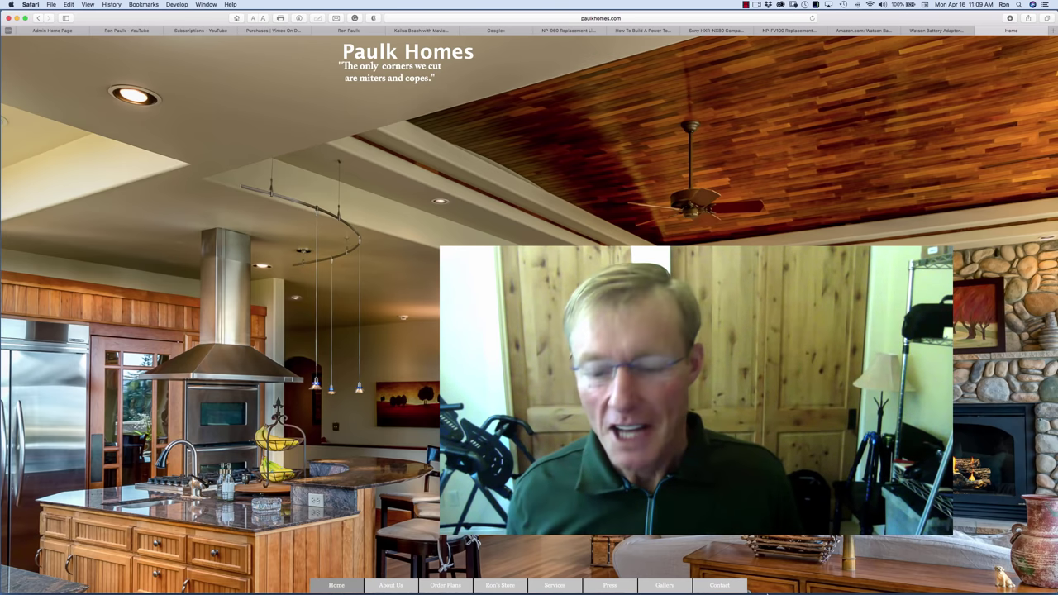
Step: Bring the PAULK TOTAL STATION workbench model window to the front
click(799, 587)
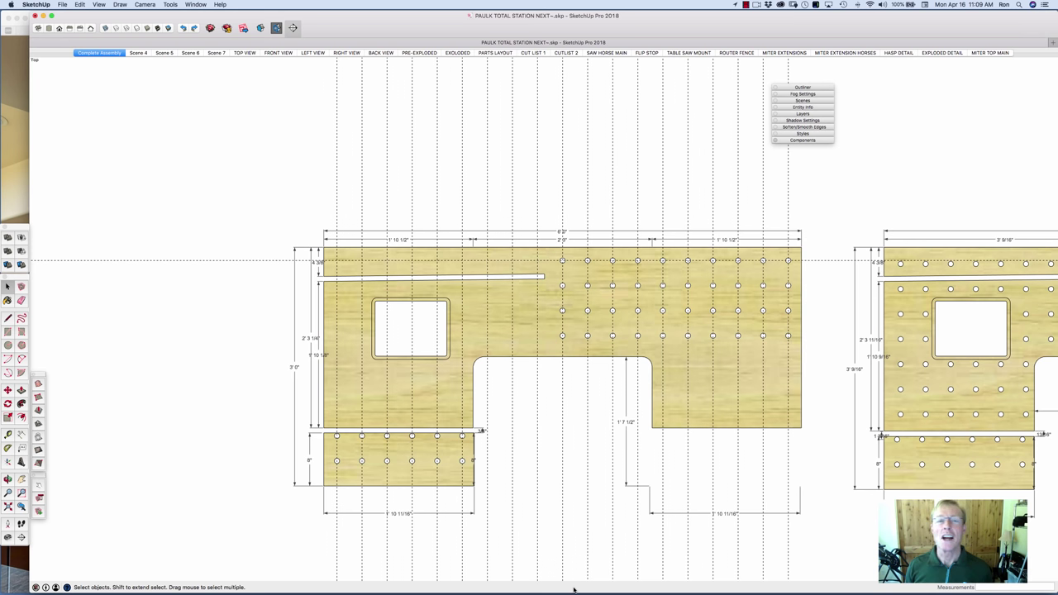
Step: Set Model Info units to Decimal Millimeters at 0.00mm precision, so panels read 1828.80mm by 914.40mm
click(196, 5)
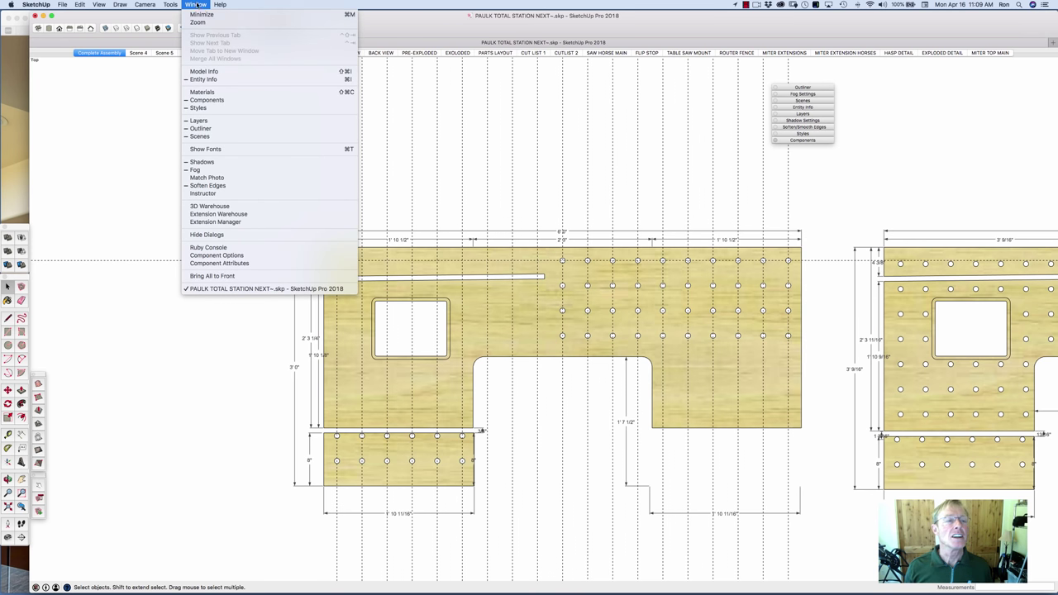
click(233, 72)
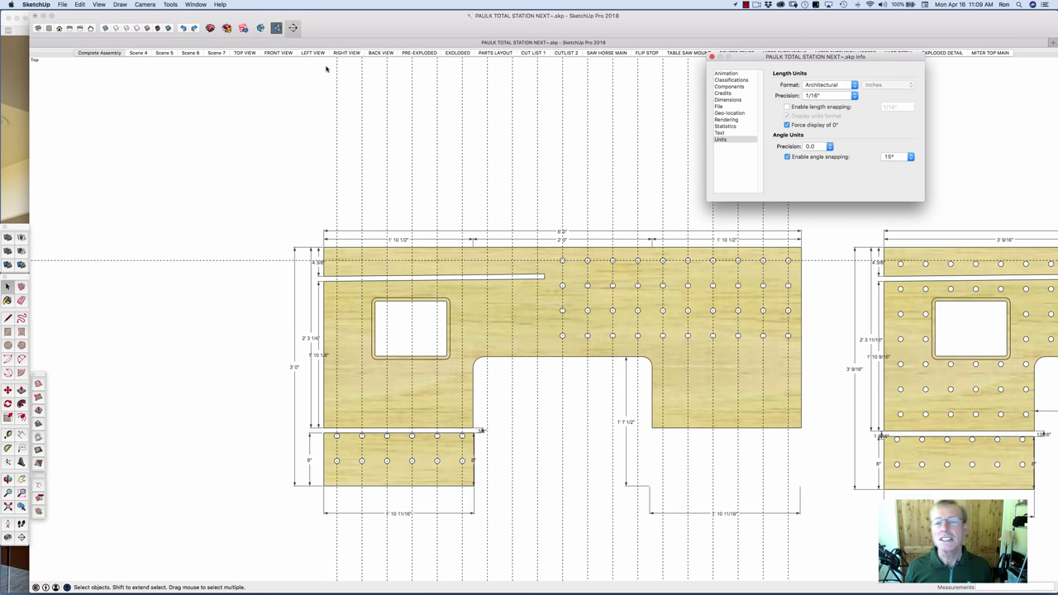
click(853, 85)
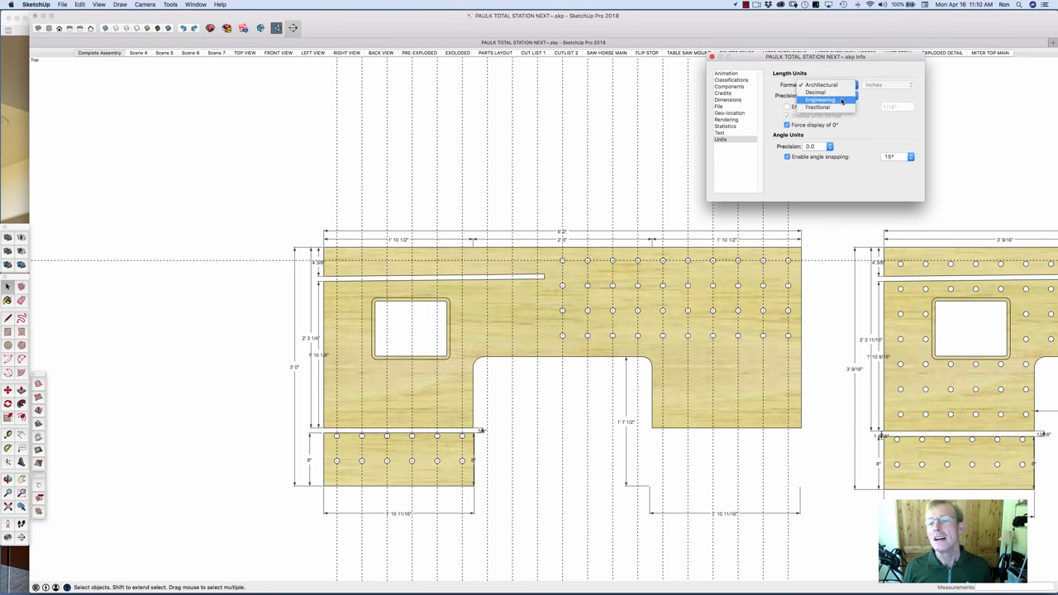
click(835, 92)
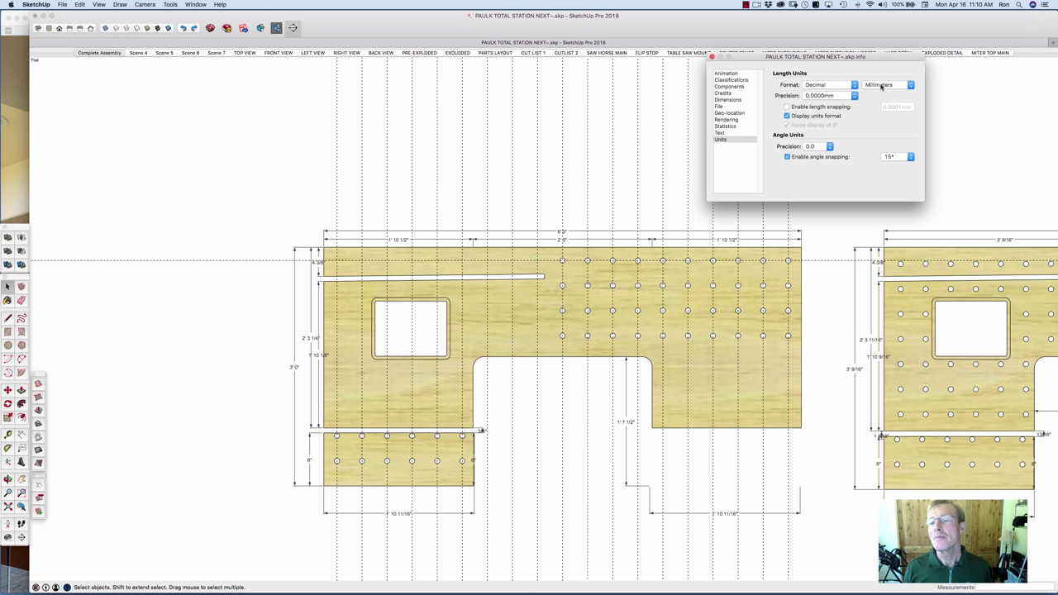
click(854, 96)
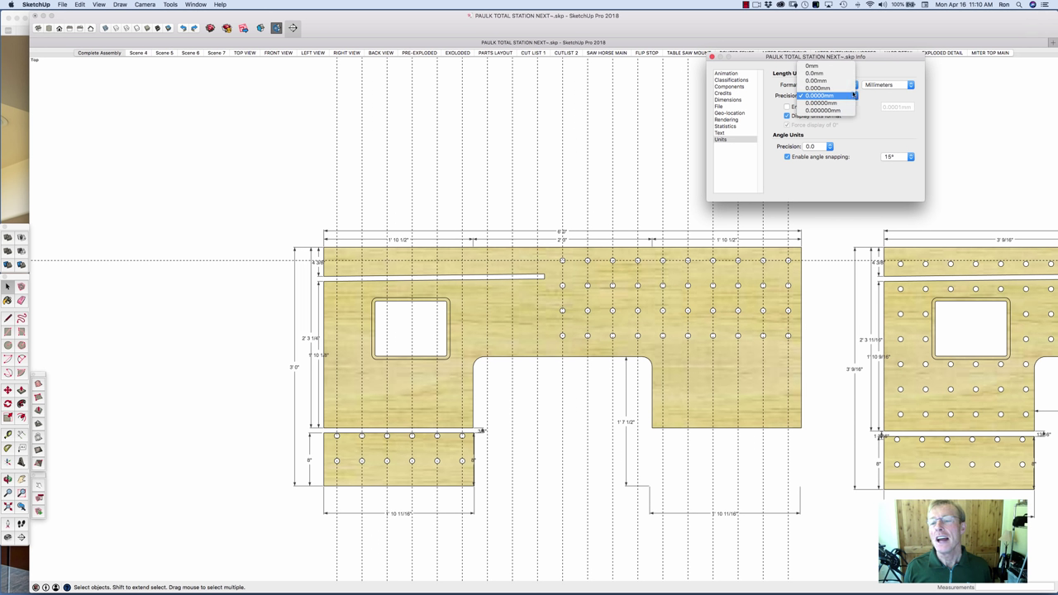
click(847, 81)
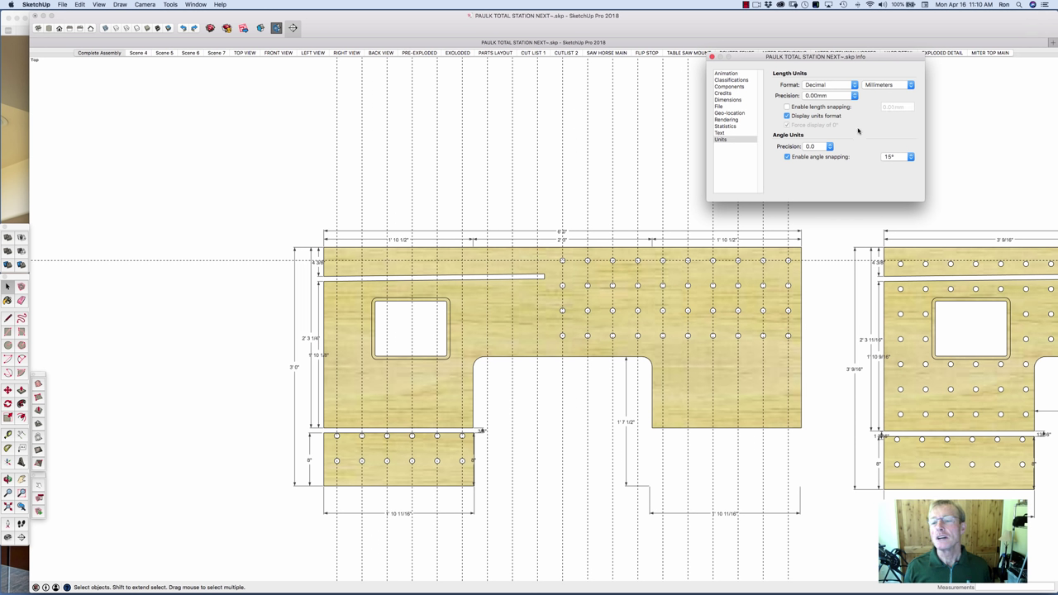
click(954, 122)
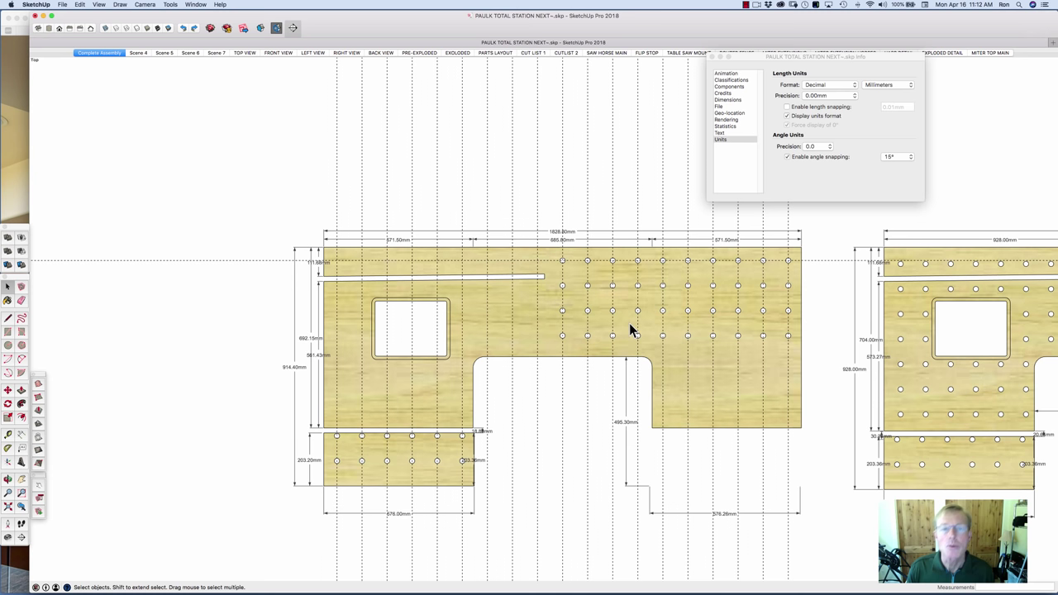
Step: In the main top panel, copy the leftmost column of four holes 96mm over
double_click(567, 308)
click(567, 308)
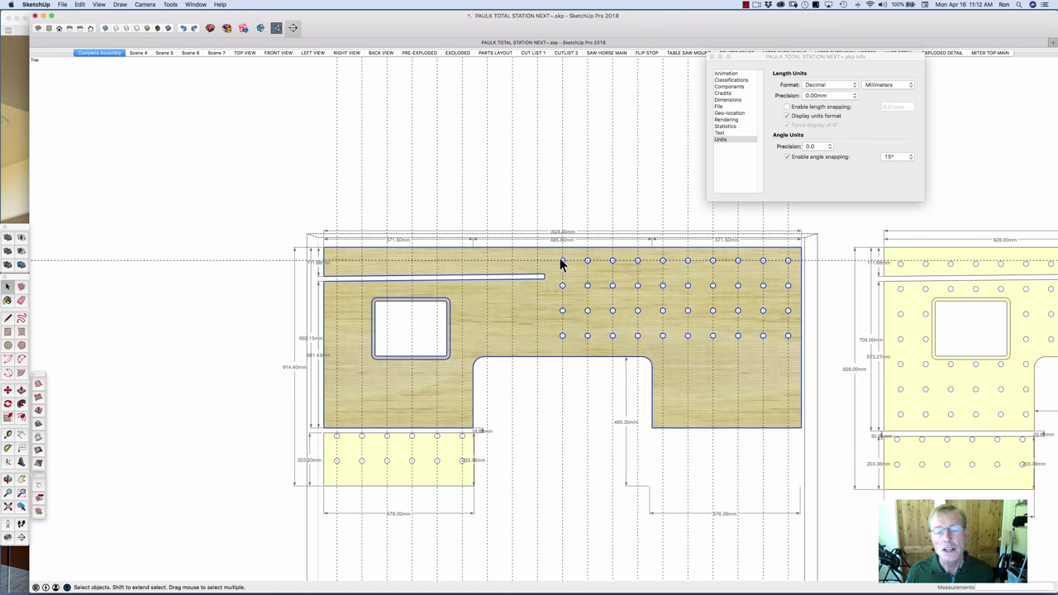
drag(555, 262, 573, 341)
scroll(564, 339, up, 3)
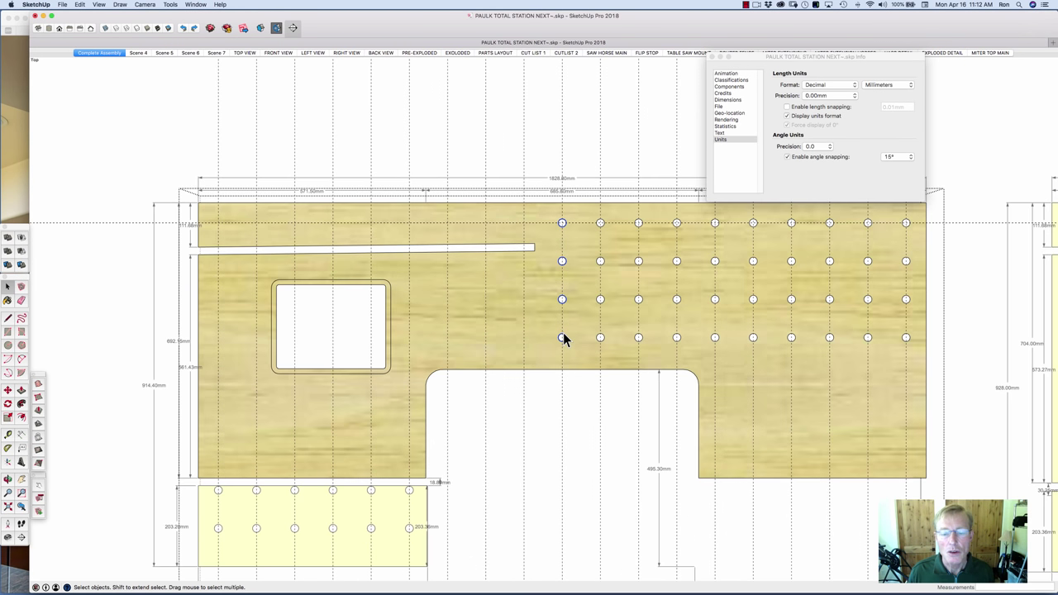
key(m)
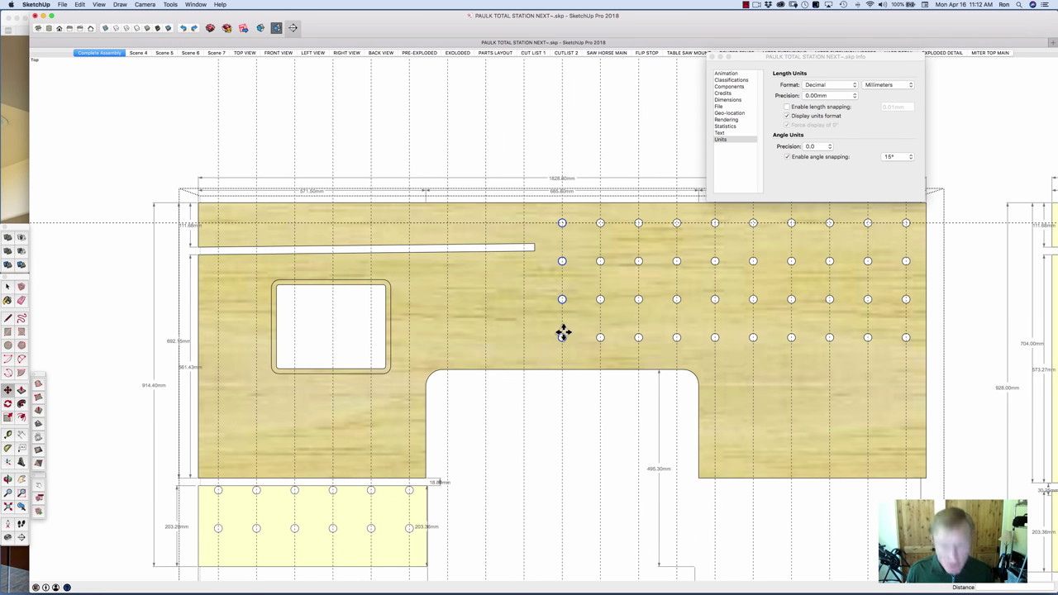
scroll(563, 337, up, 1)
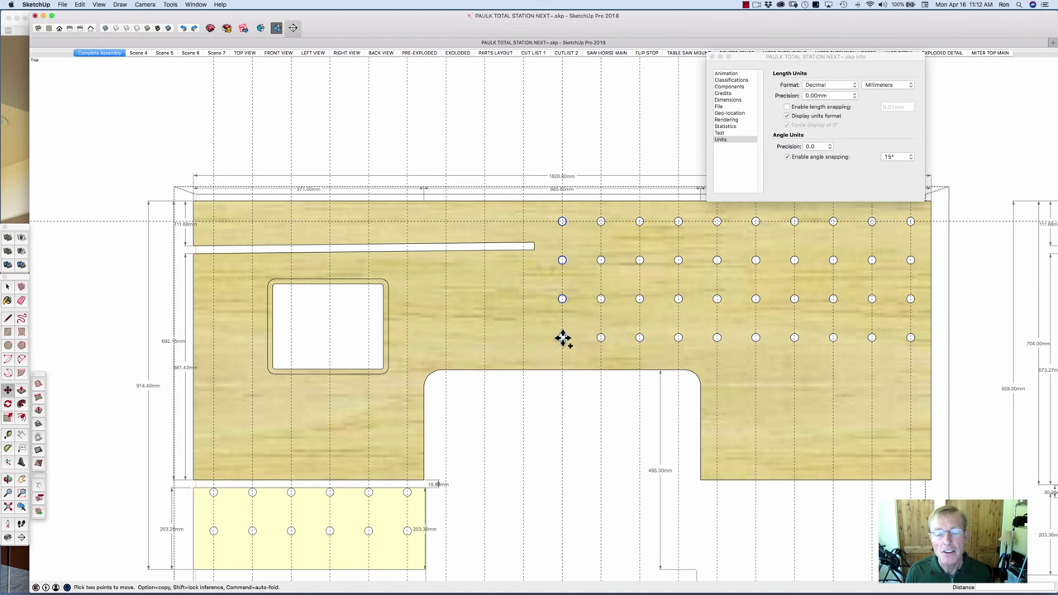
scroll(567, 338, up, 3)
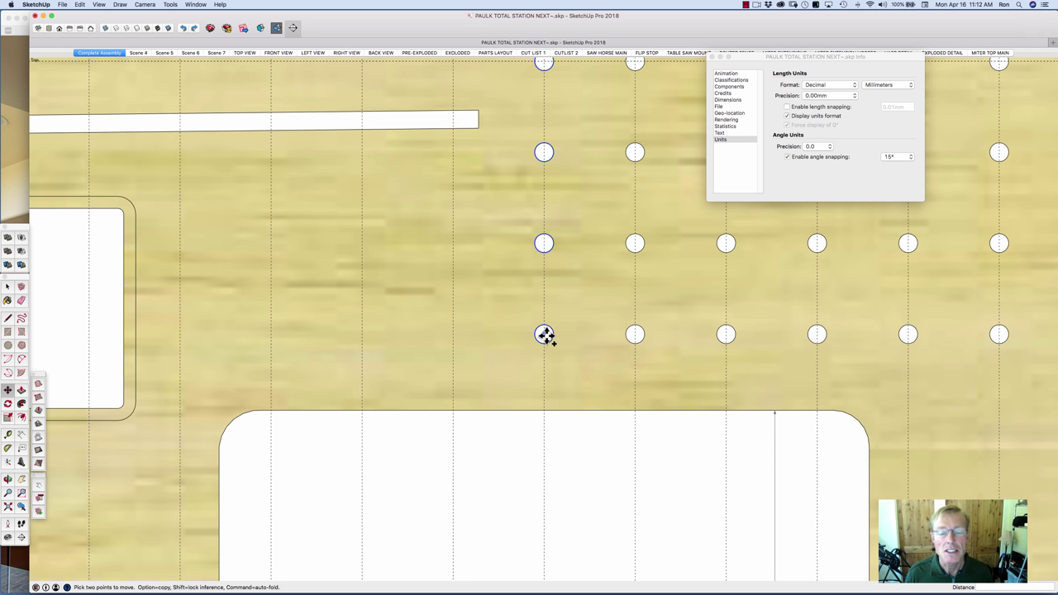
click(544, 334)
key(alt)
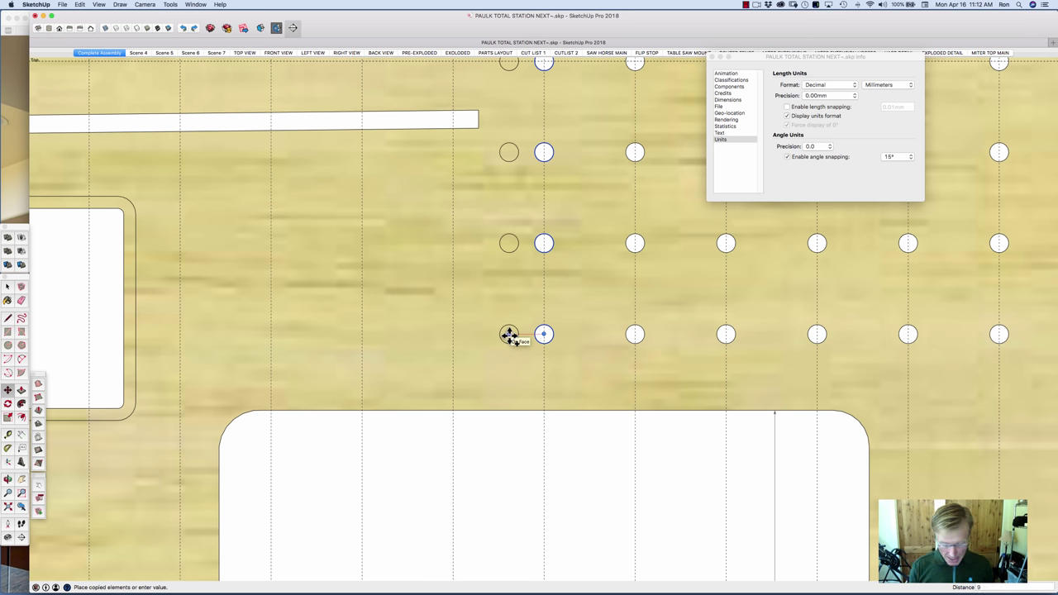
text(96mm)
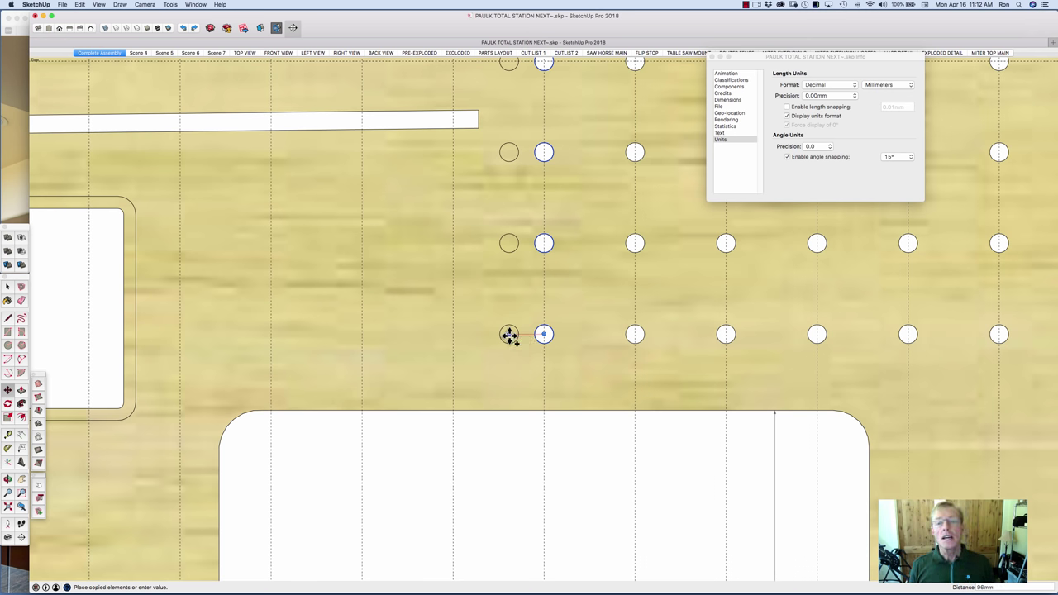
key(Return)
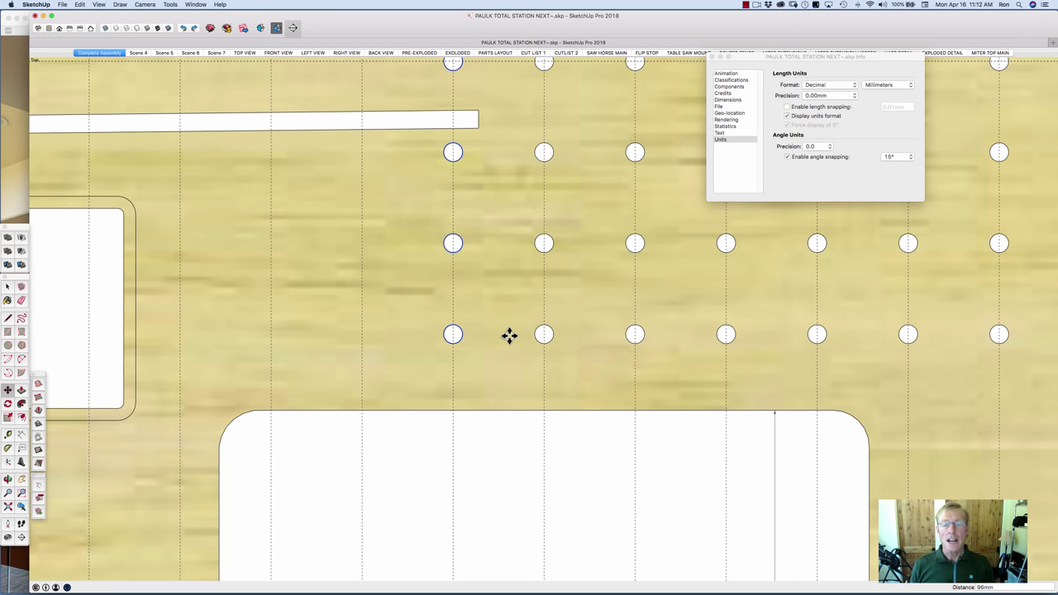
Step: Array the hole column nine times across the top and delete the holes inside the cutout
scroll(527, 325, down, 5)
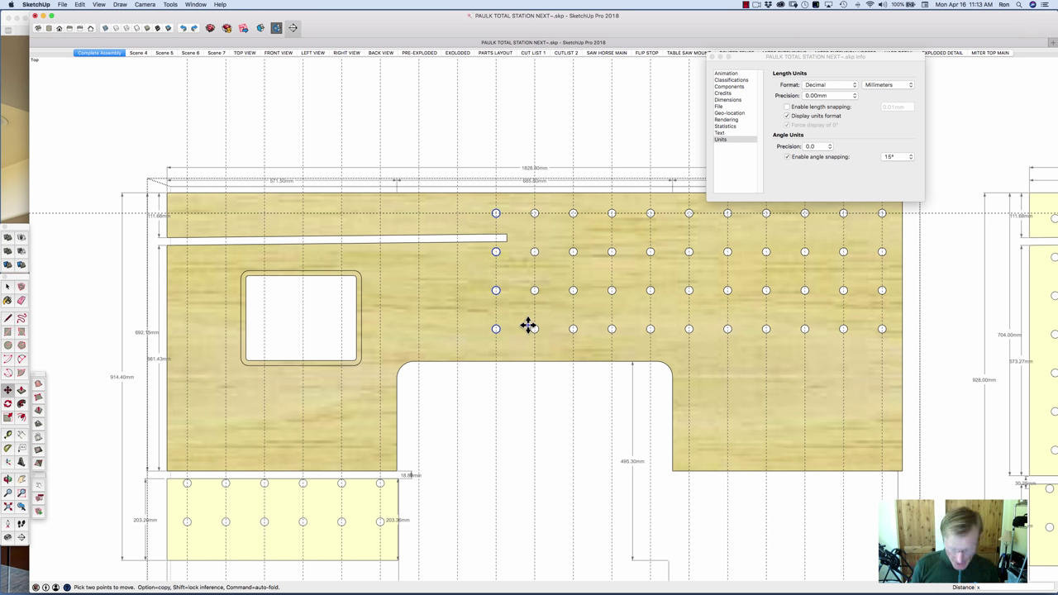
key(Return)
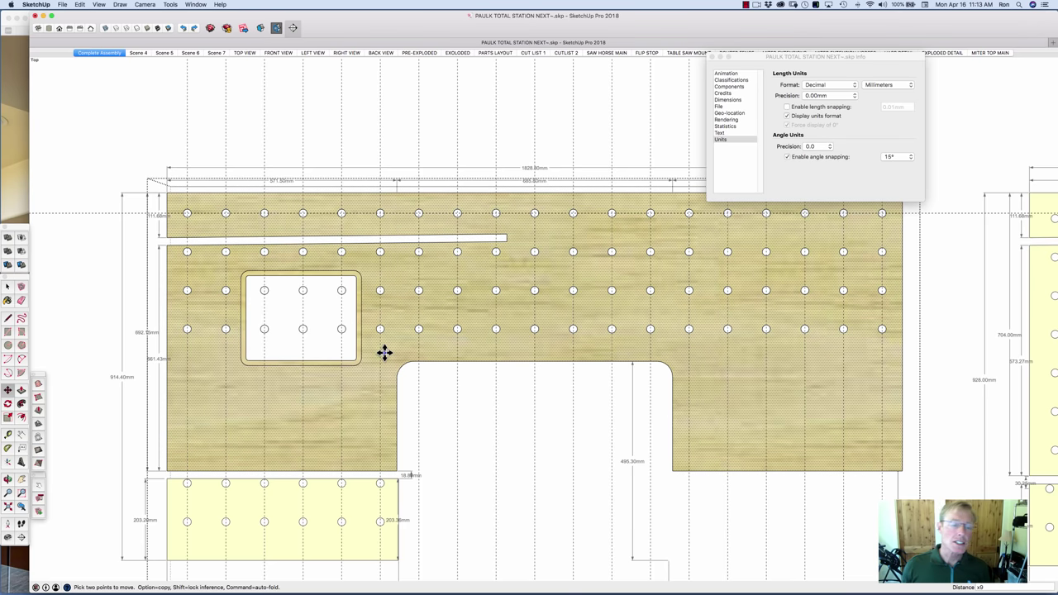
key(space)
drag(254, 285, 349, 341)
key(Delete)
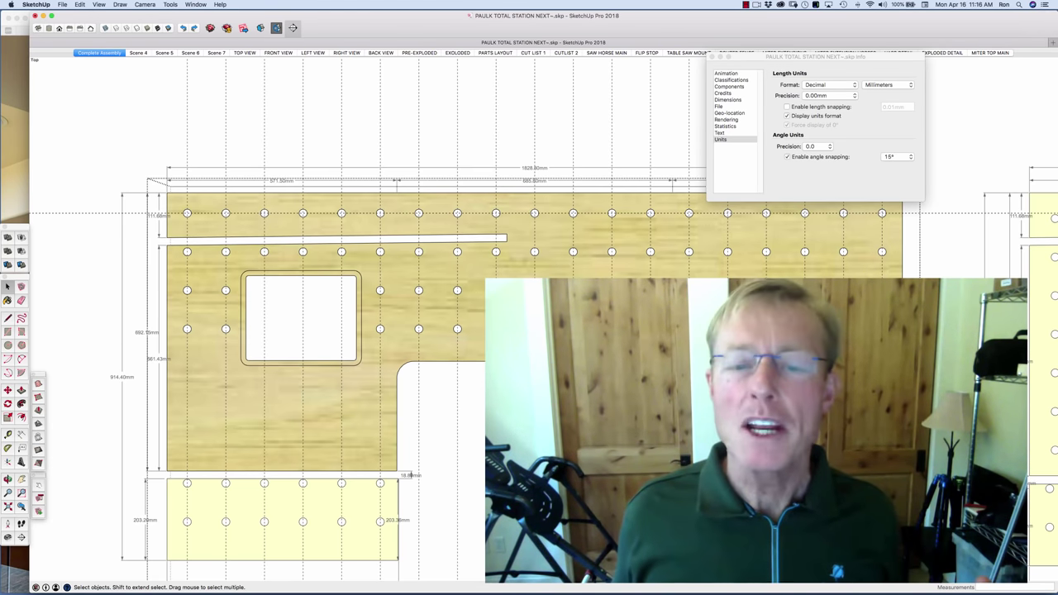
Step: Zoom out to show the 1828.80mm top beside the 1856.00mm top
scroll(465, 366, down, 1)
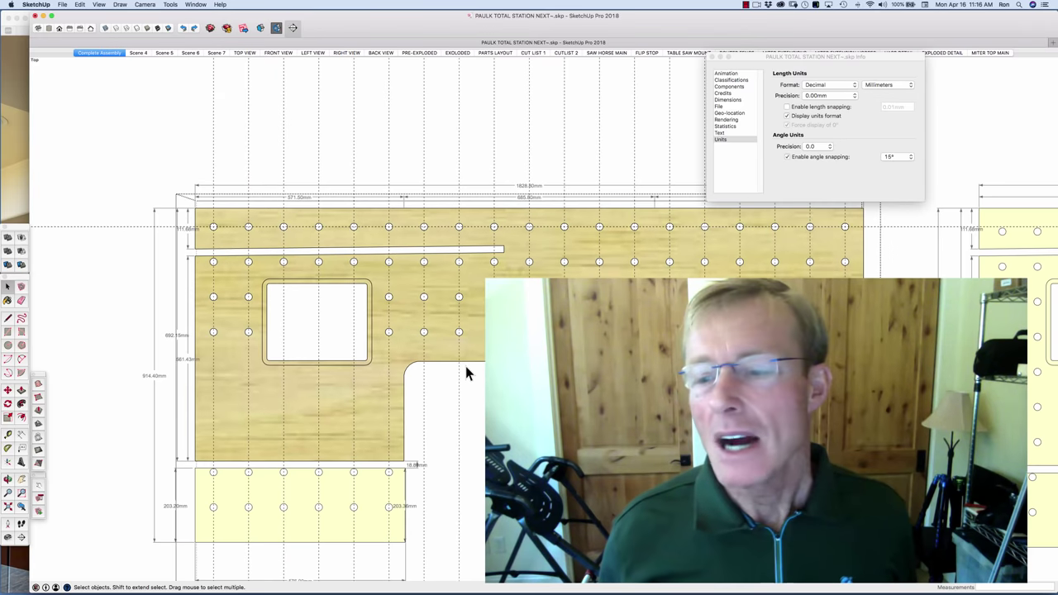
scroll(465, 366, down, 5)
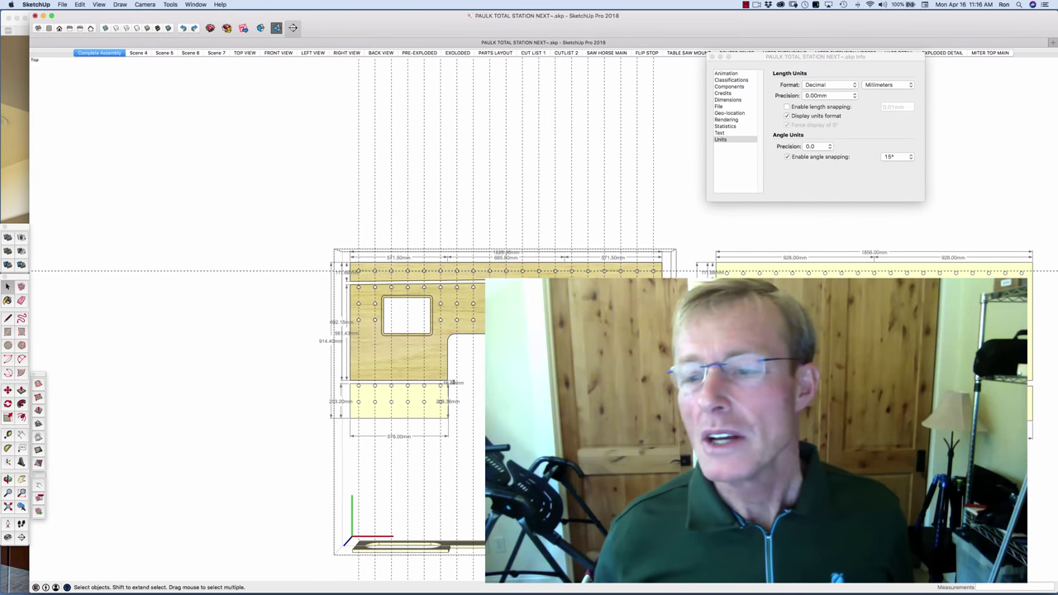
scroll(992, 321, up, 2)
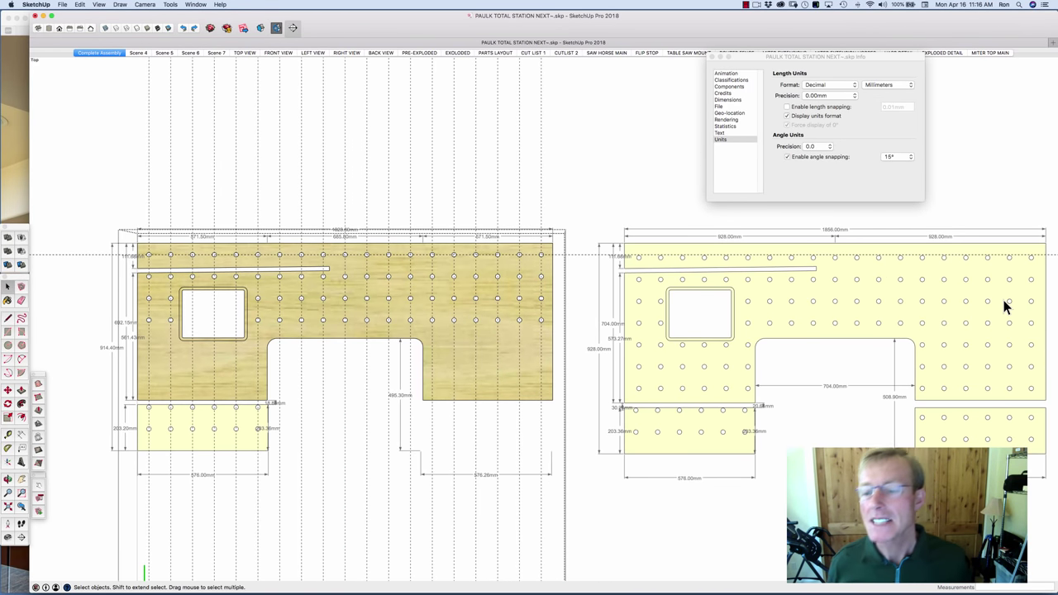
scroll(1004, 302, up, 2)
scroll(741, 300, down, 1)
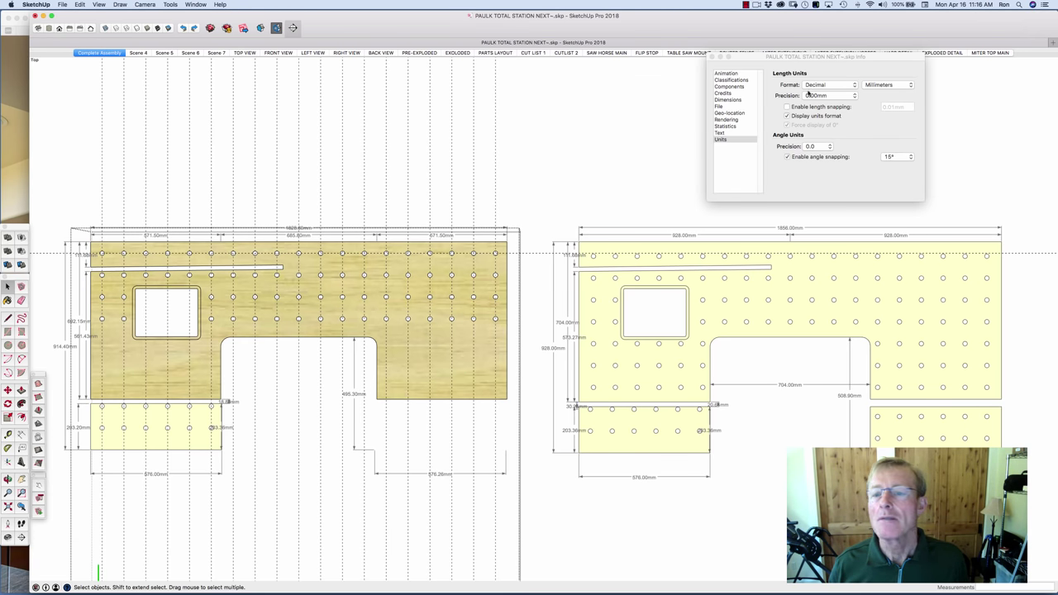
Step: Switch units to Architectural at 1/16" precision so the tops read 6' 0" and 6' 1 1/16"
click(835, 86)
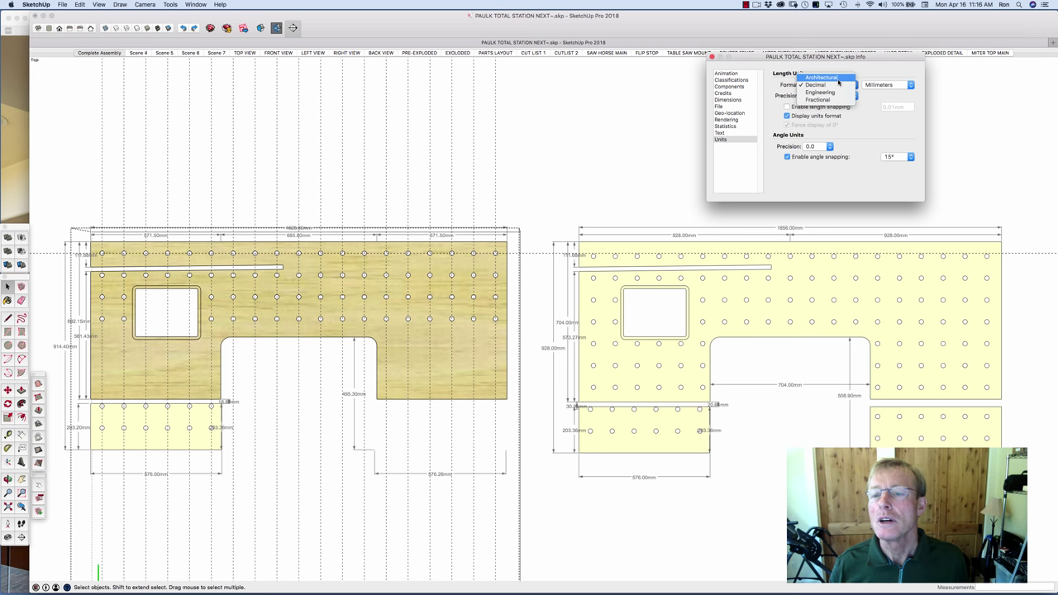
click(838, 78)
click(853, 97)
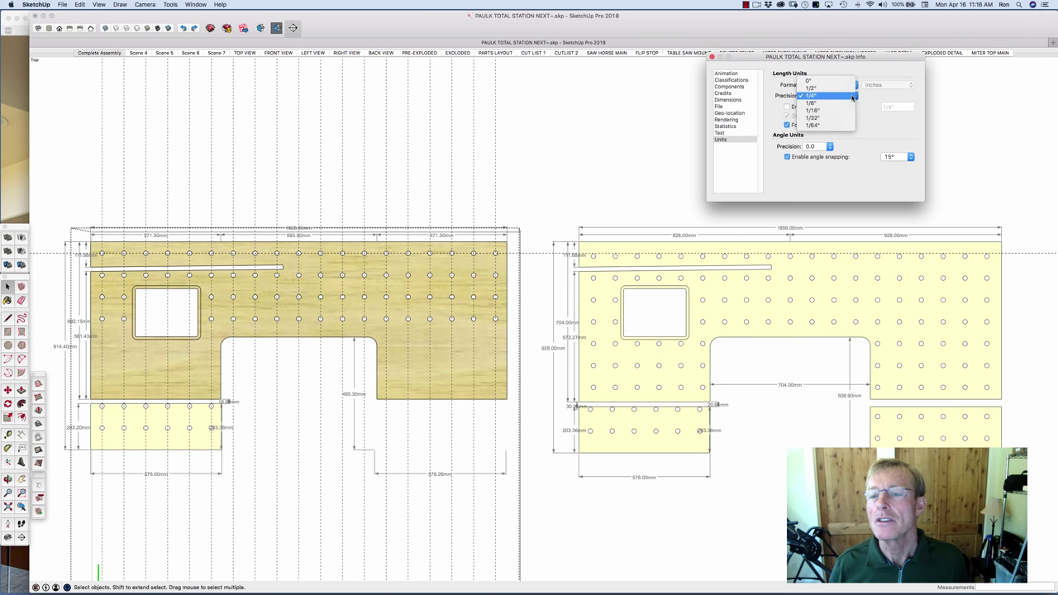
click(845, 111)
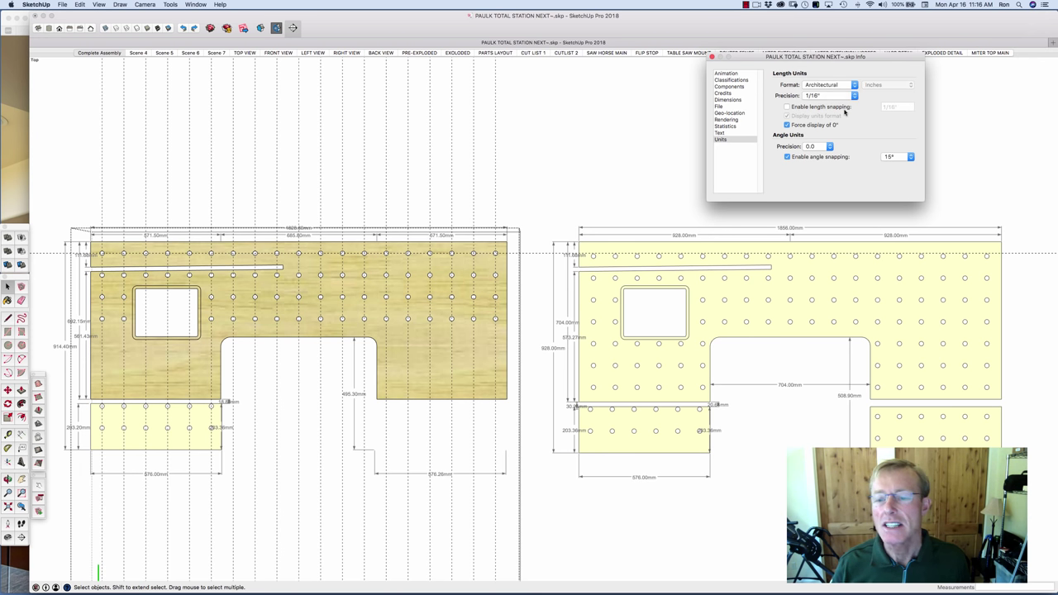
click(657, 160)
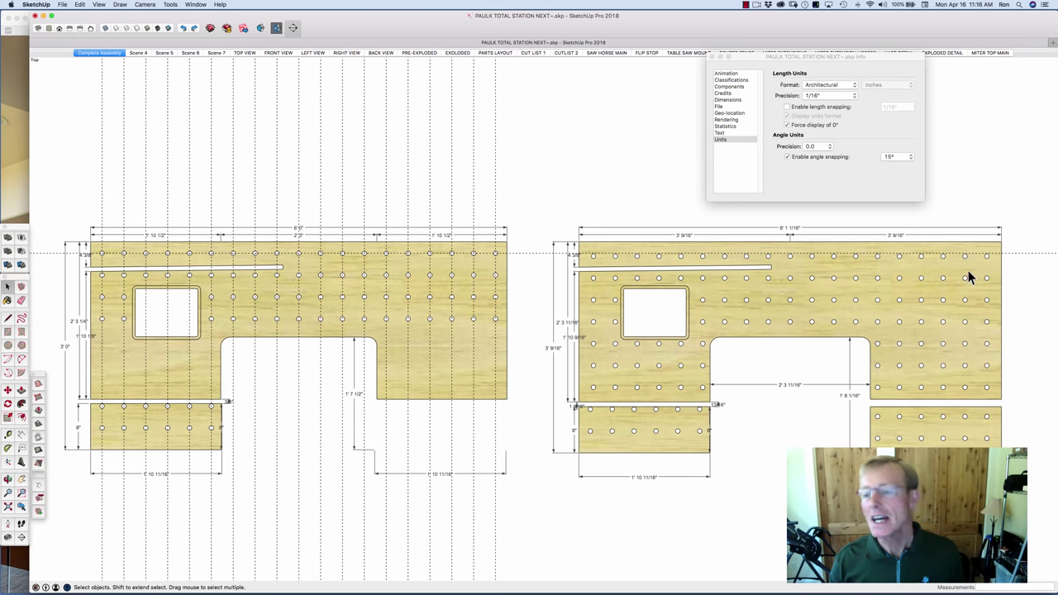